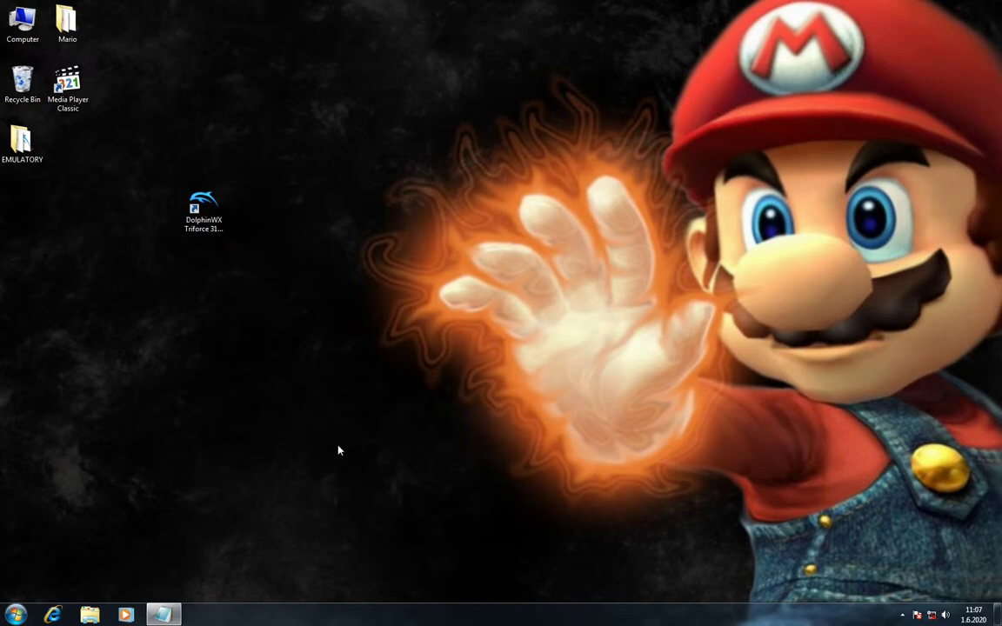
- Launch Mario Kart Arcade GP 2, stop it with Esc and Yes, then exit Dolphin
double_click(202, 209)
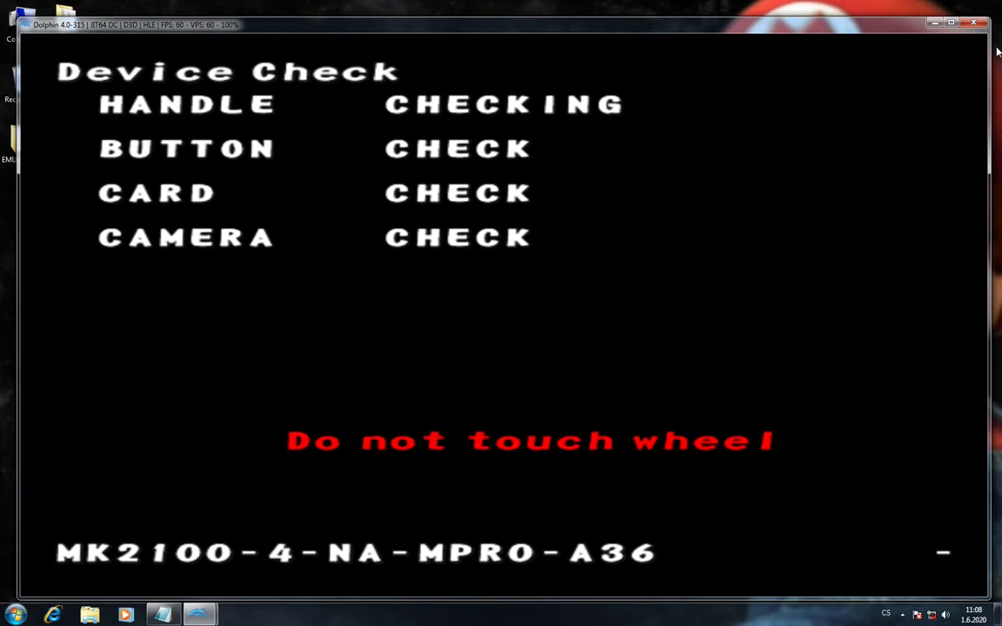
key("Escape")
left_click(518, 348)
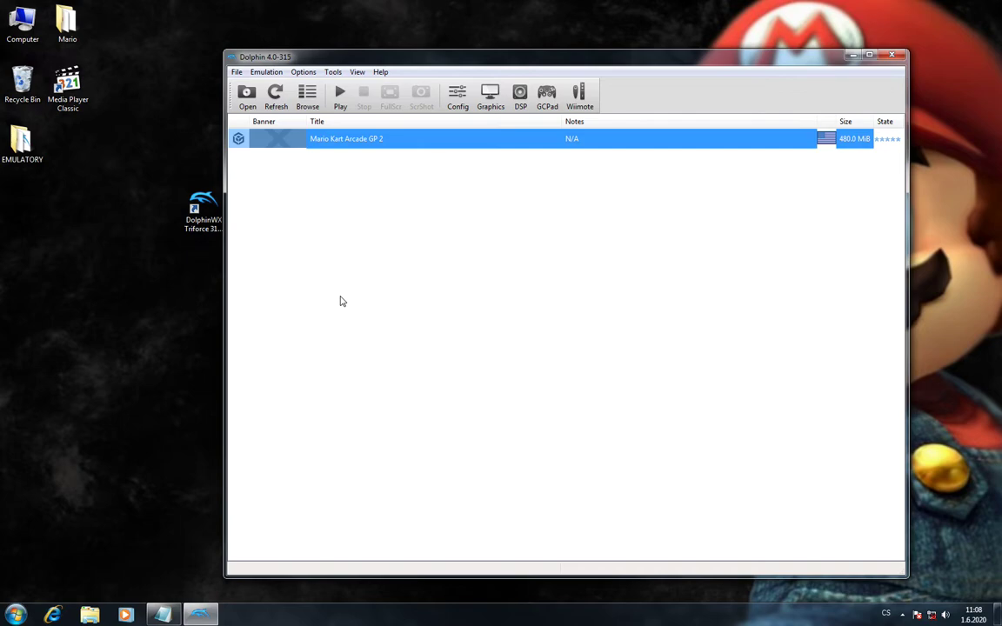
left_click(891, 54)
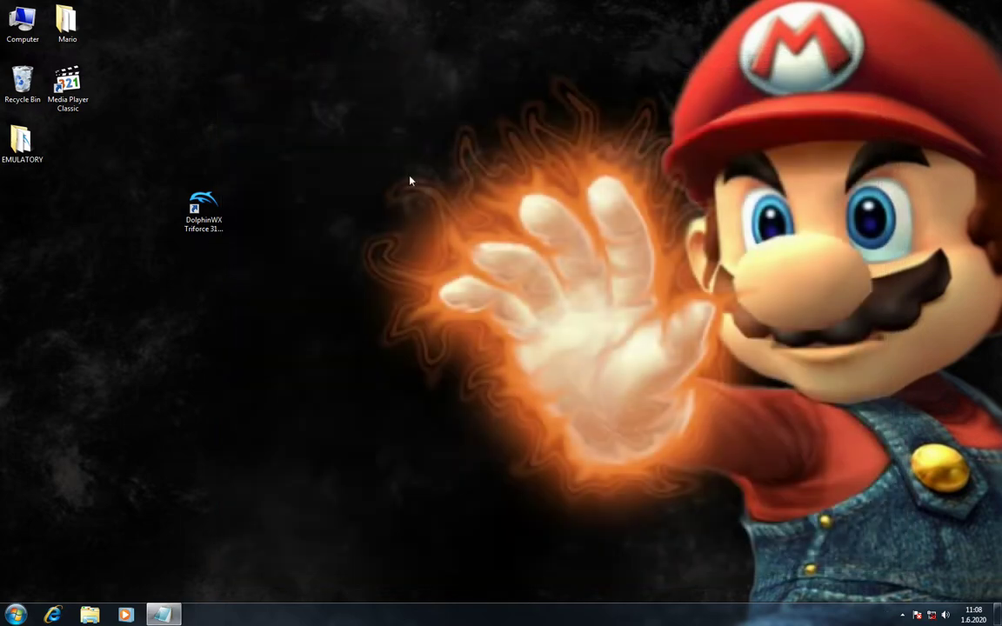
- Relaunch Dolphin 4.0-315 from the DolphinWX Triforce 315 desktop shortcut
left_click(220, 209)
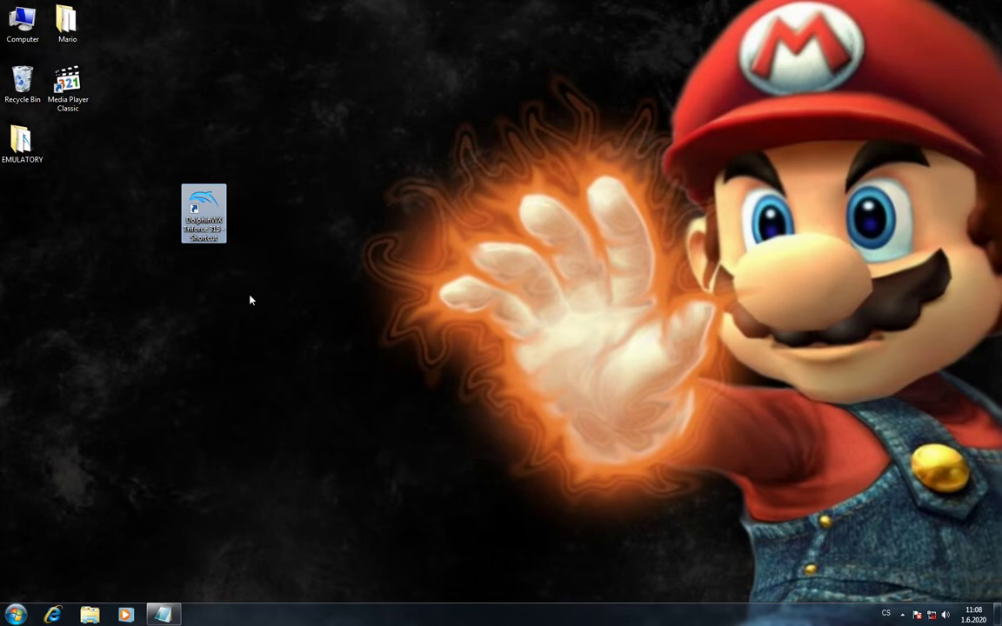
double_click(216, 222)
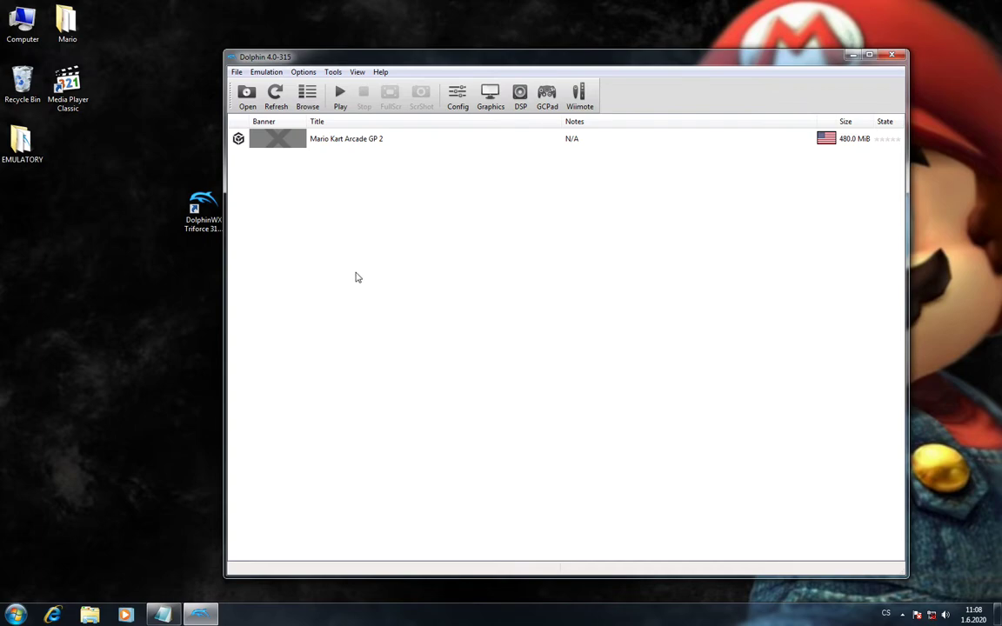
left_click(458, 98)
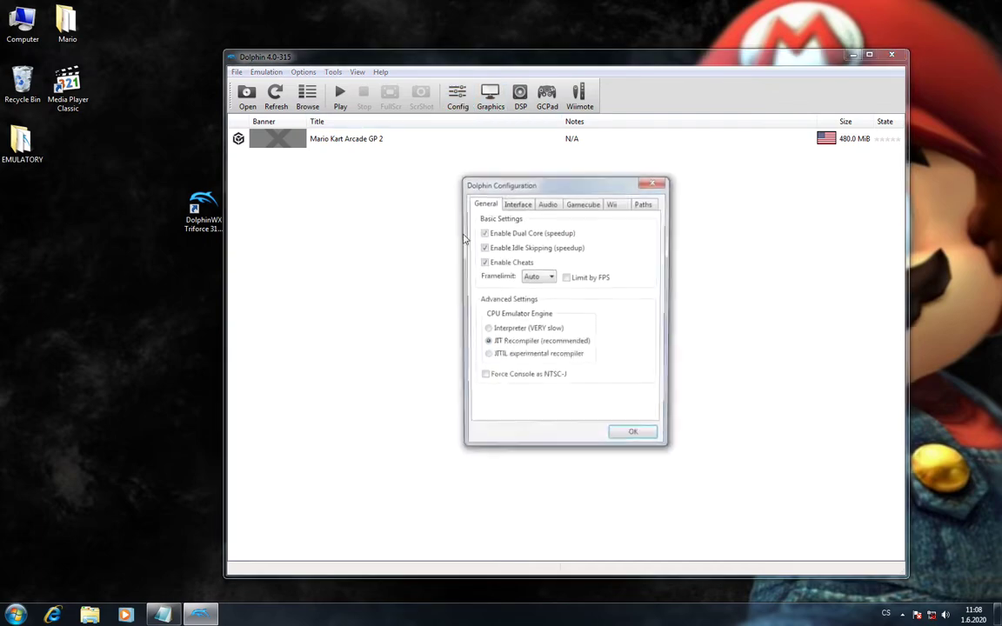
left_click(582, 203)
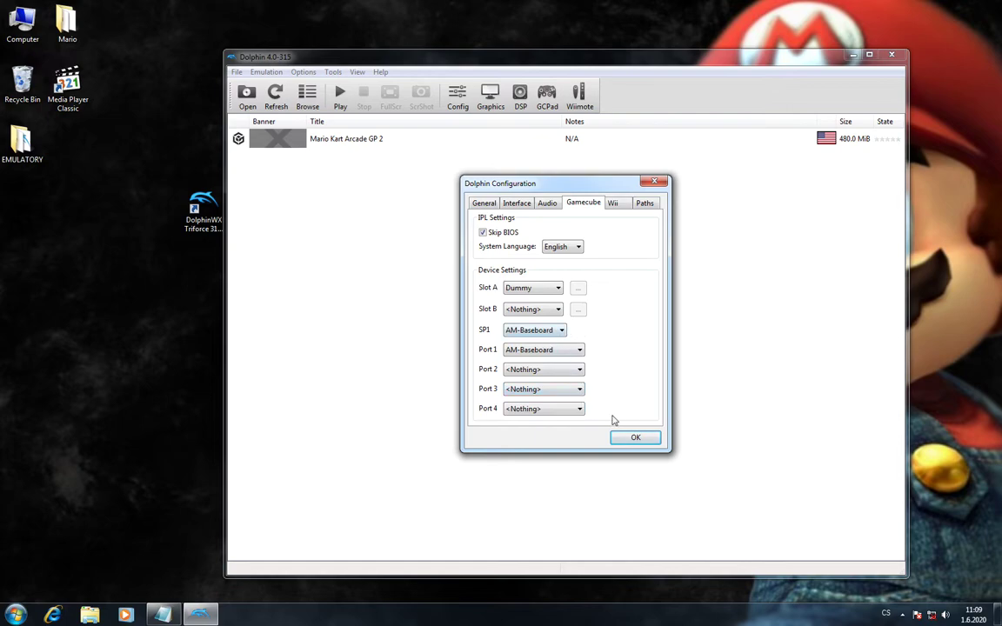
left_click(625, 438)
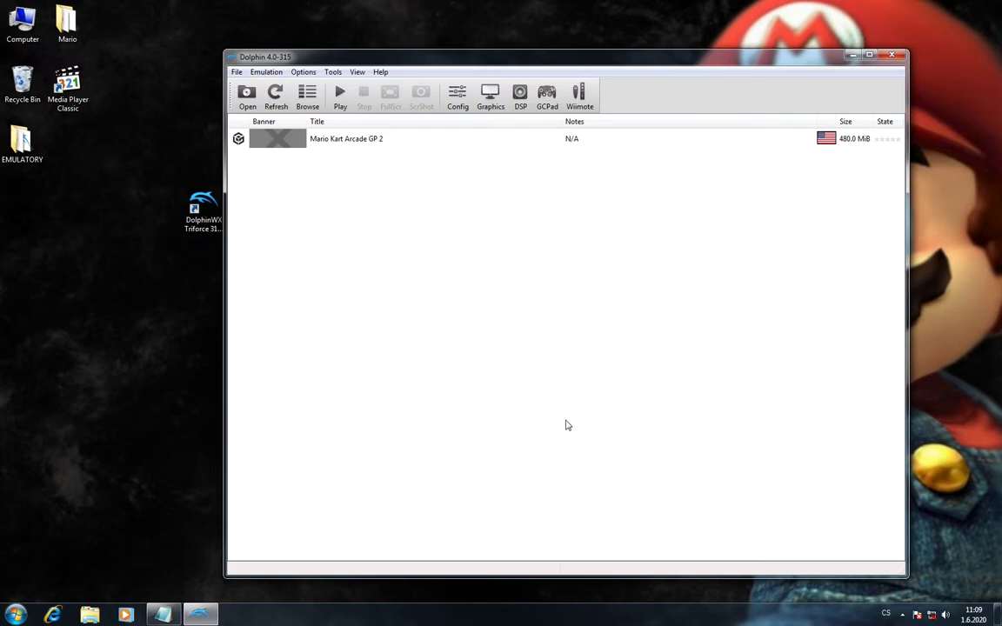
- Open the Properties window for Mario Kart Arcade GP 2 (GGPE02) from its context menu
left_click(319, 141)
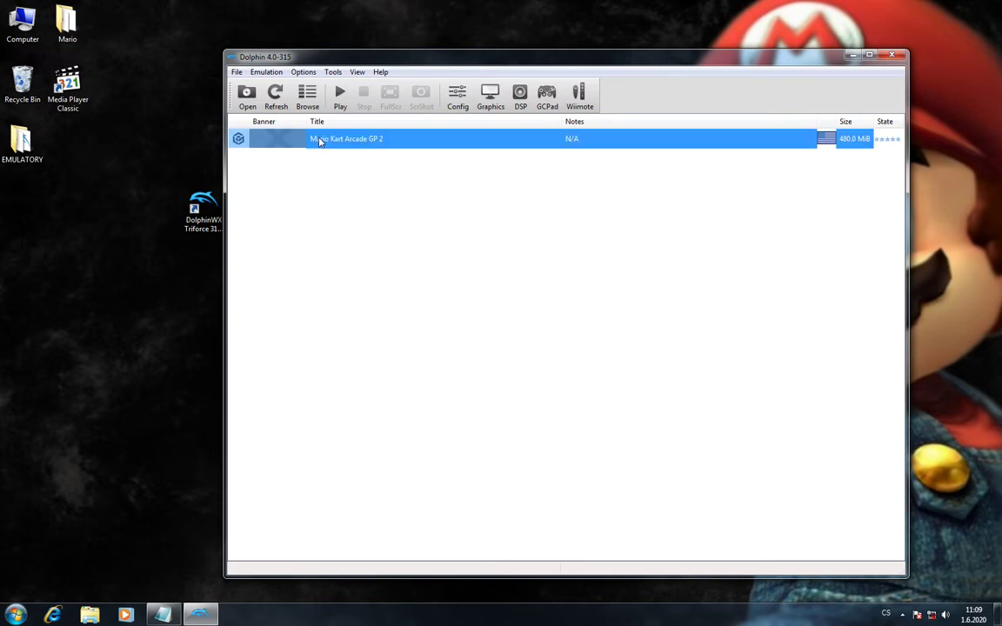
right_click(319, 141)
left_click(338, 146)
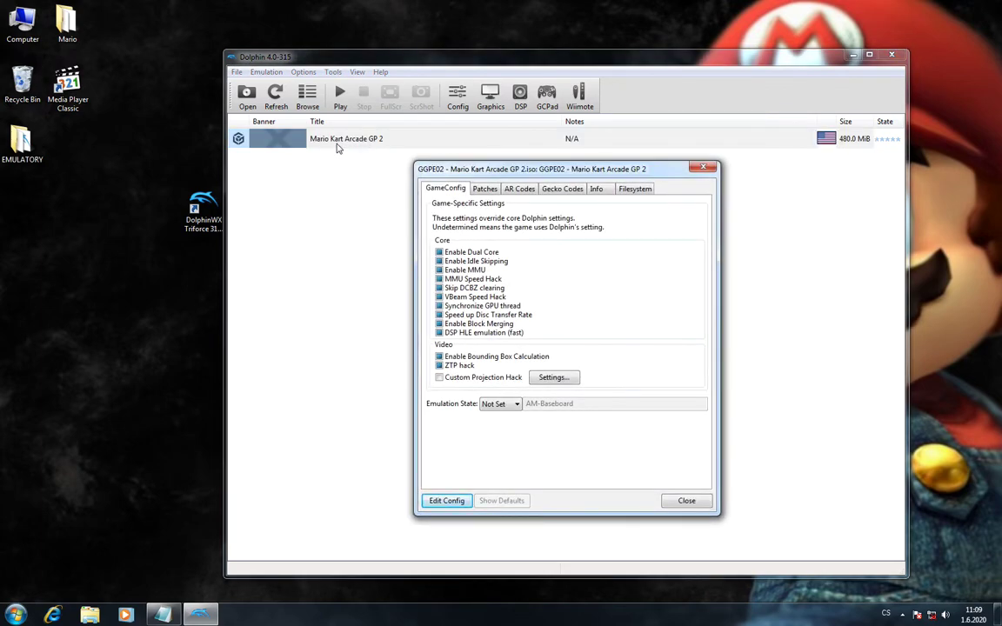
- Open the GGPE02 config in Notepad and delete its two existing lines
left_click(447, 501)
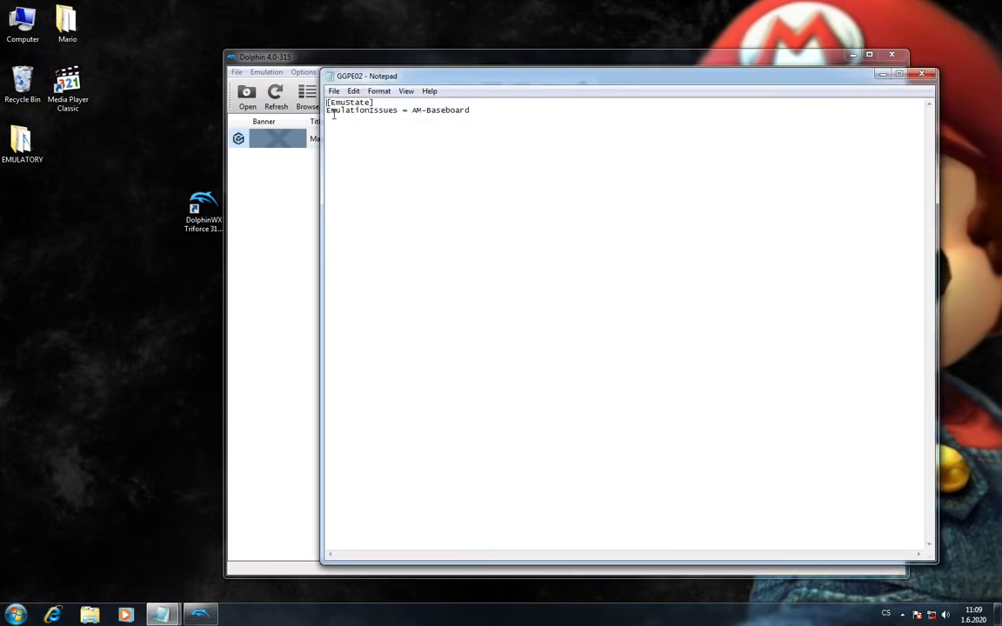
left_click_drag(327, 101, 459, 123)
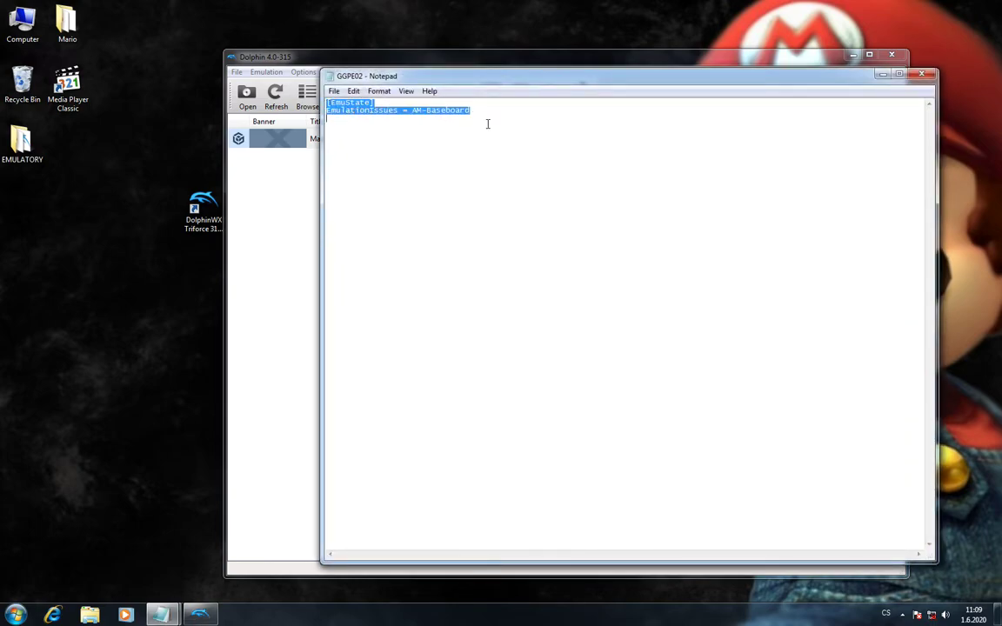
key("Delete")
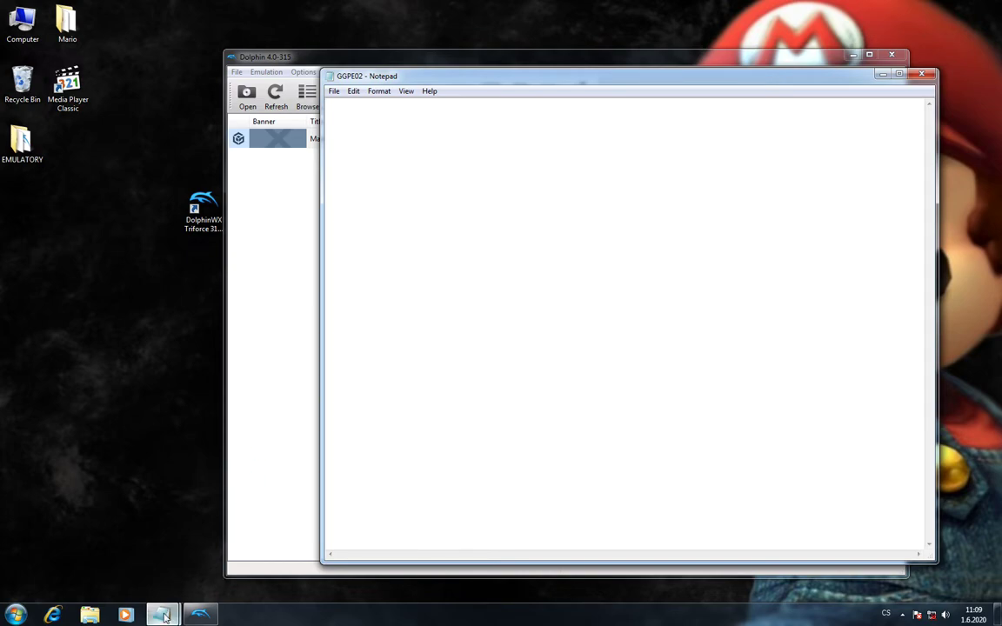
- Copy all the Dolphin Triforce patch text and paste it into the GGPE02 config
mouse_move(186, 604)
left_click(133, 543)
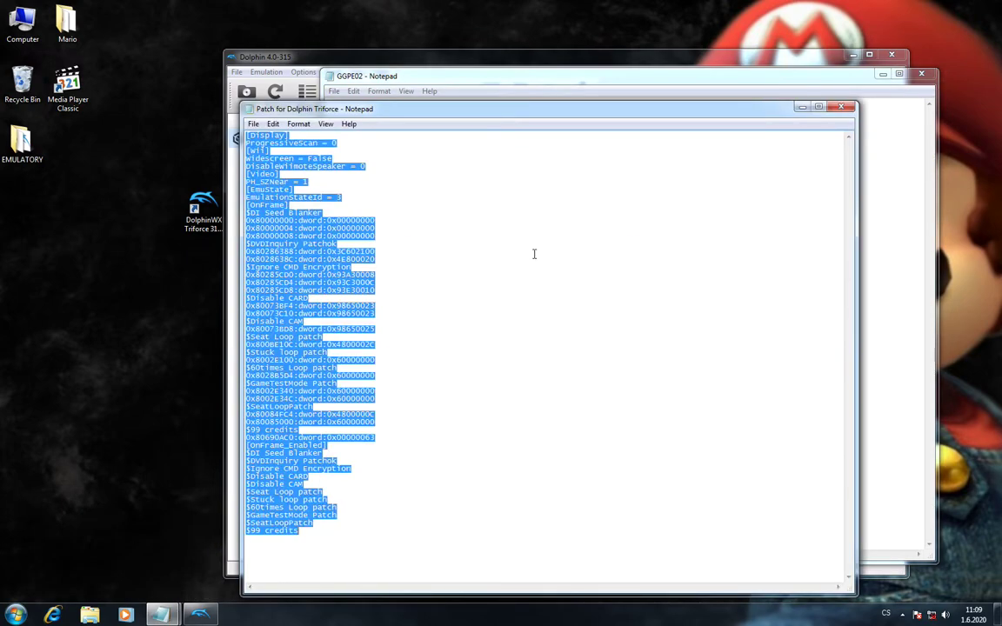
right_click(283, 333)
left_click(300, 369)
left_click(722, 97)
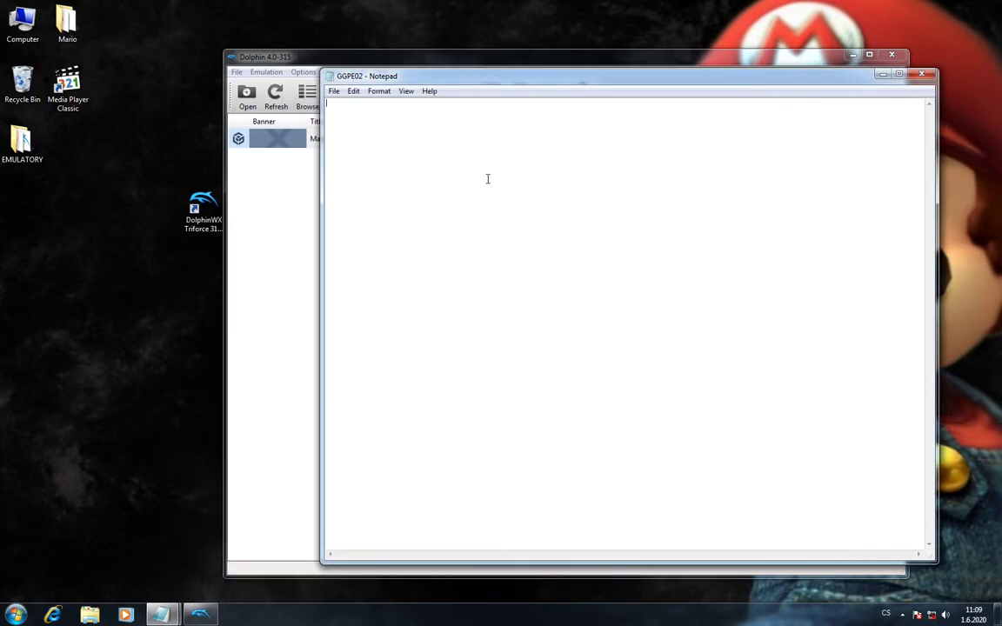
right_click(487, 179)
left_click(497, 230)
- Save the GGPE02 config and close Notepad
left_click(333, 91)
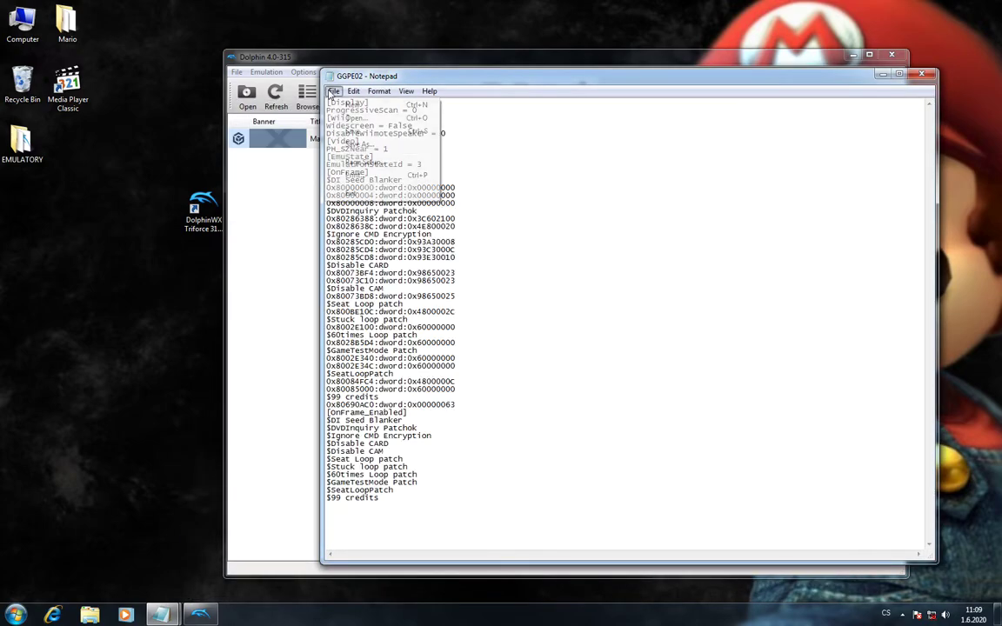
left_click(351, 131)
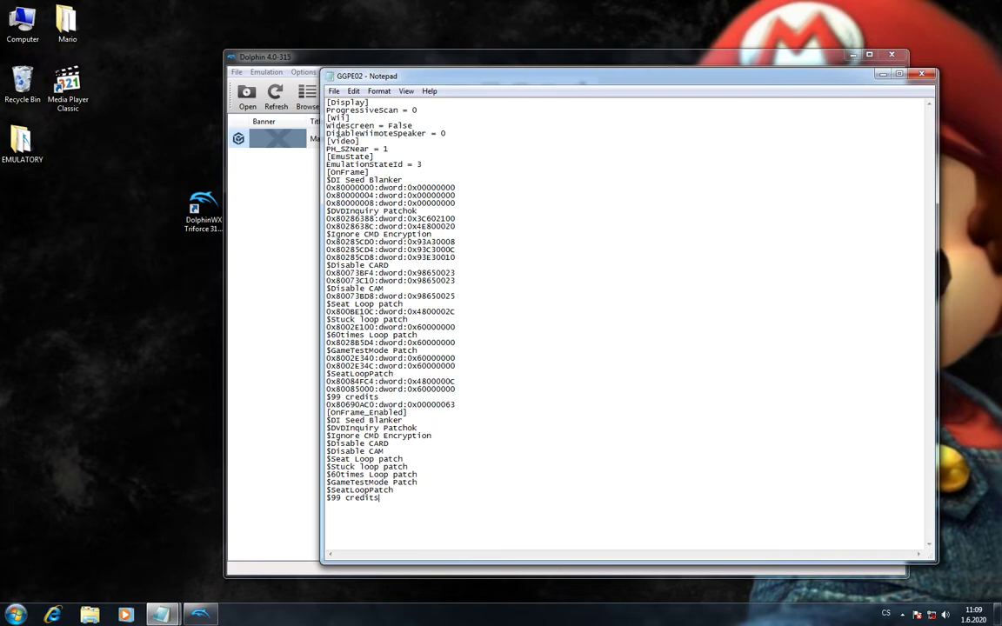
key("alt+F4")
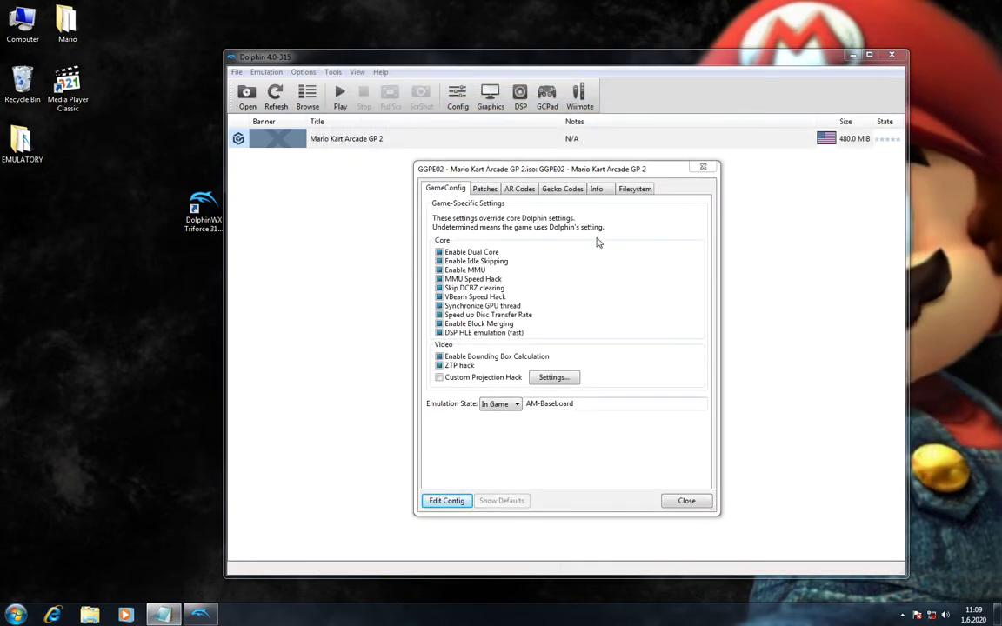
- Check the Patches tab lists the Triforce patches, such as 99 credits, then close properties
left_click(485, 189)
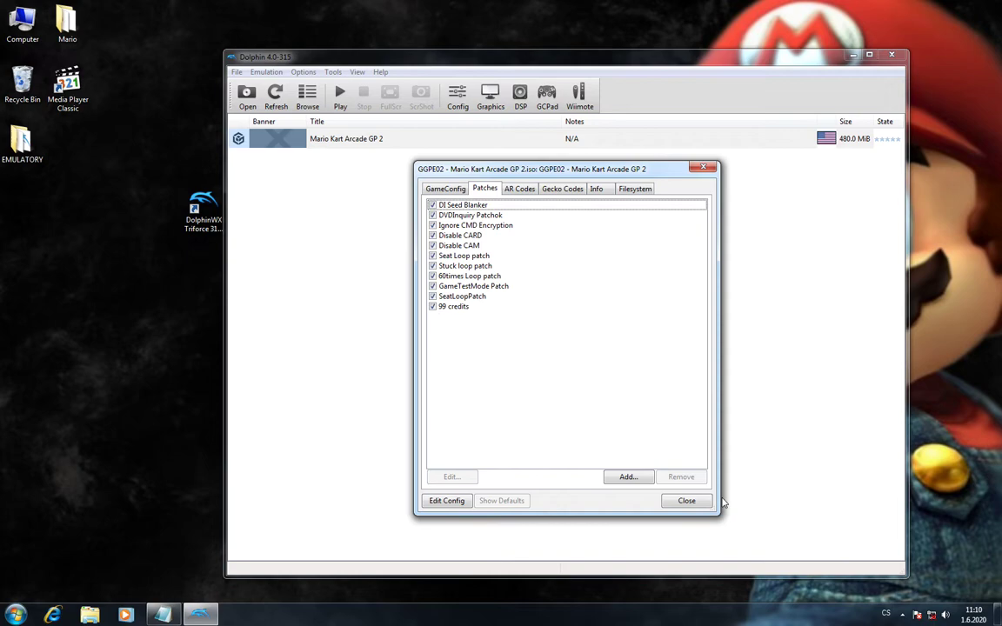
left_click(689, 500)
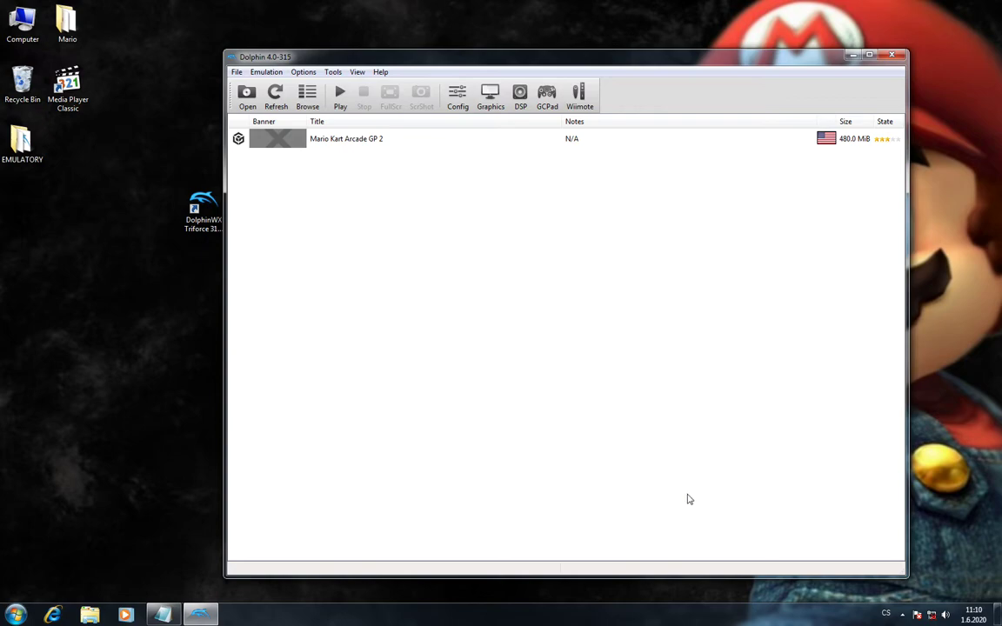
- Clear Pad 1 bindings, choose the XBOX 360 controller, and bind the A and Z buttons
left_click(547, 97)
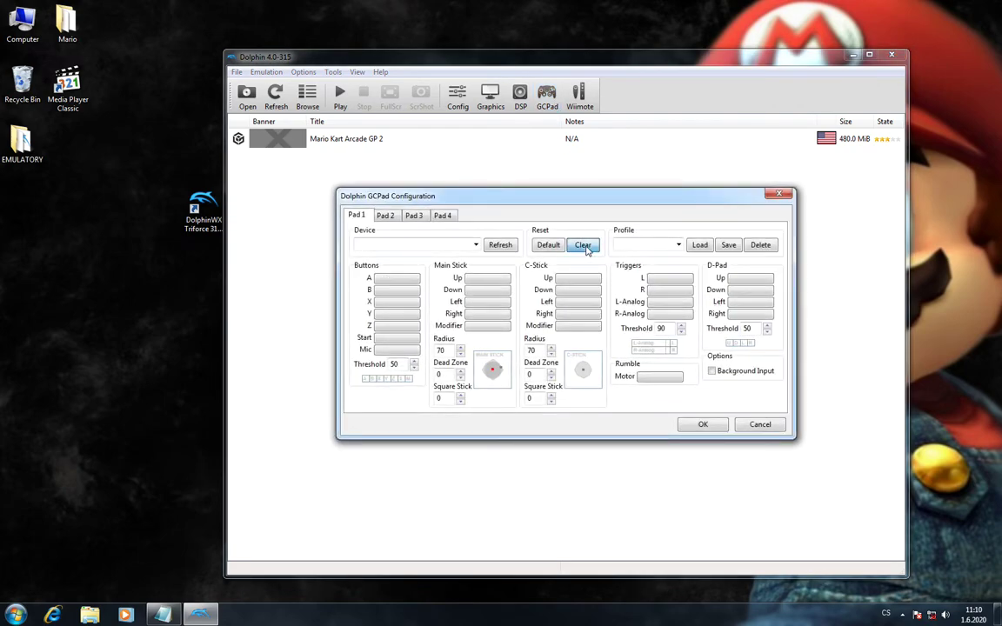
left_click(582, 244)
left_click(476, 245)
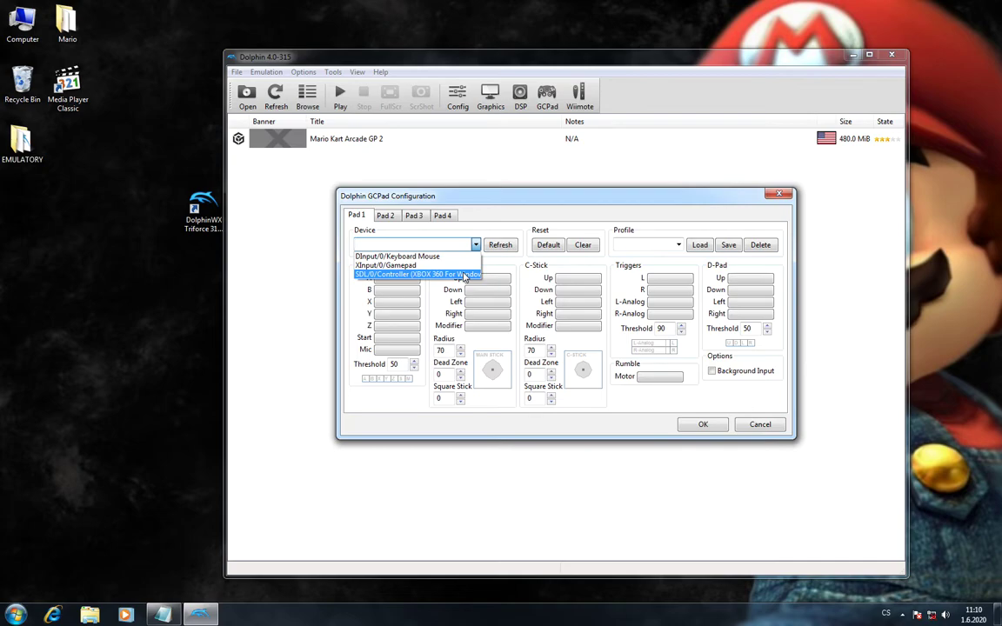
left_click(465, 275)
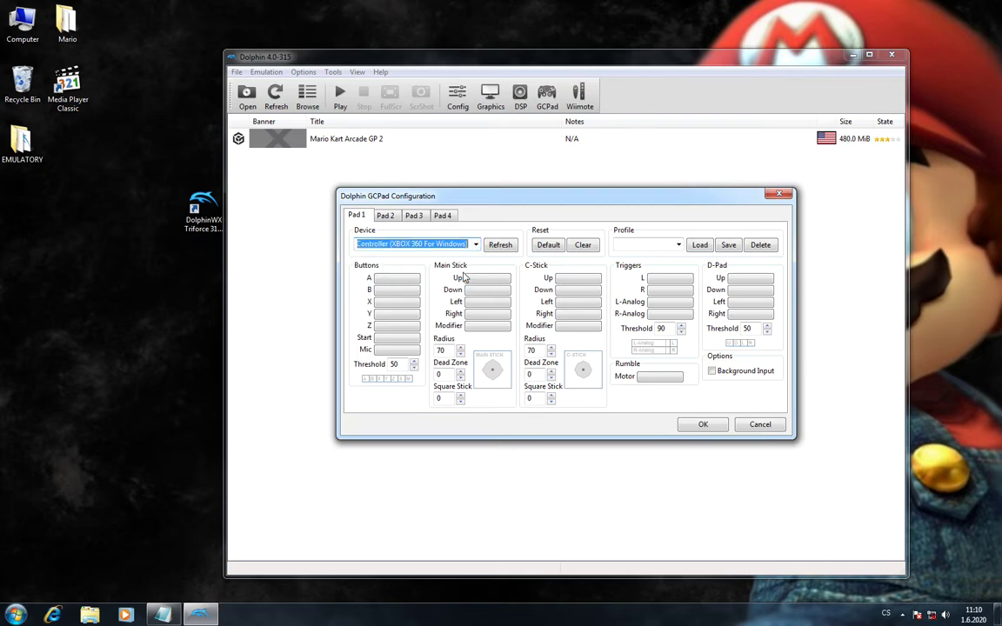
left_click(393, 280)
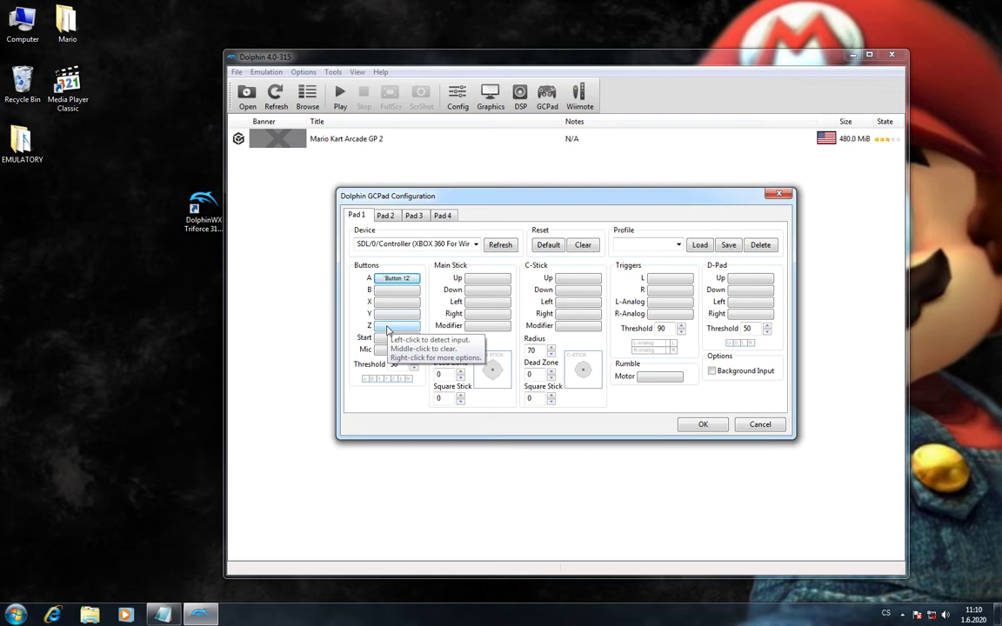
left_click(388, 327)
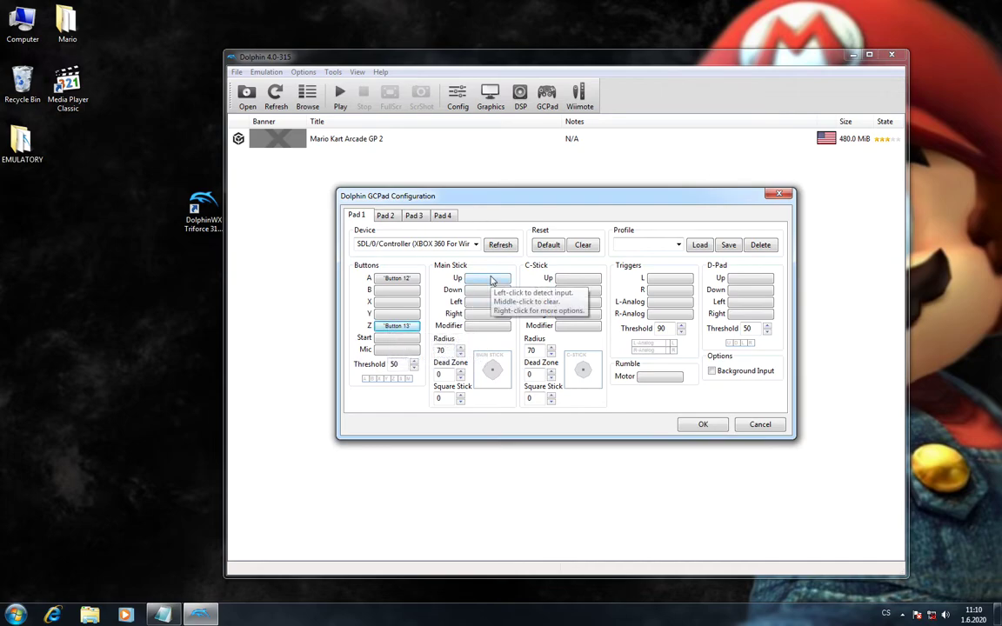
- Bind Main Stick up/down/left/right, set dead zone 45, bind L-Analog and R-Analog, and save
left_click(492, 280)
left_click(486, 290)
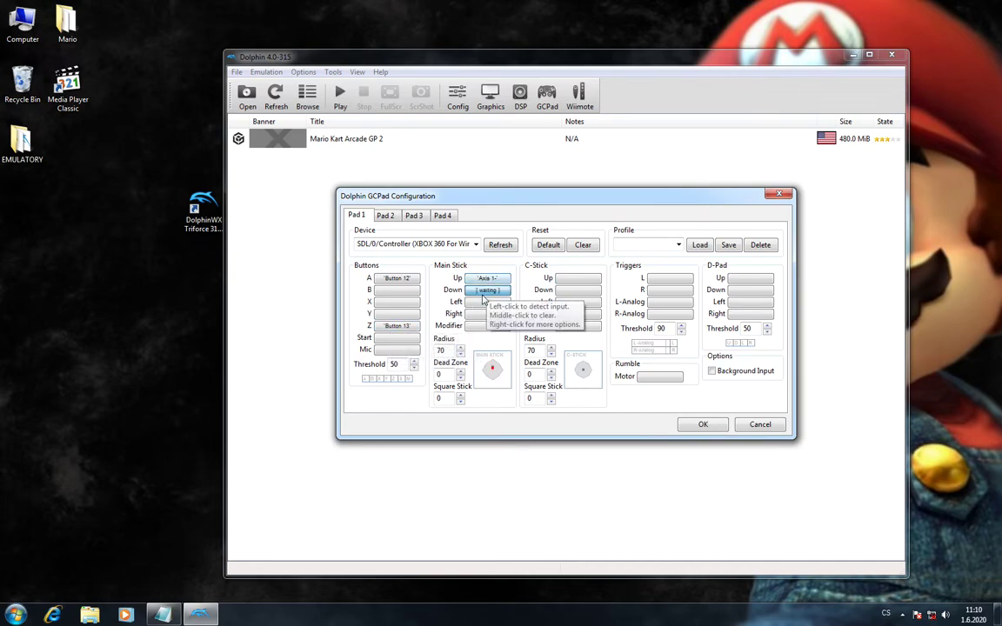
left_click(487, 302)
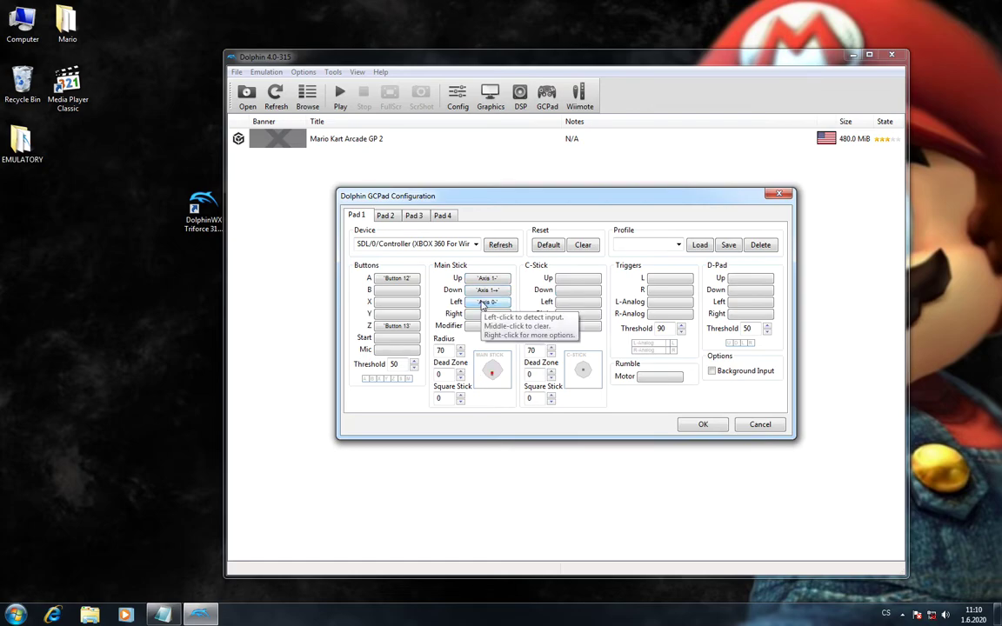
left_click(479, 315)
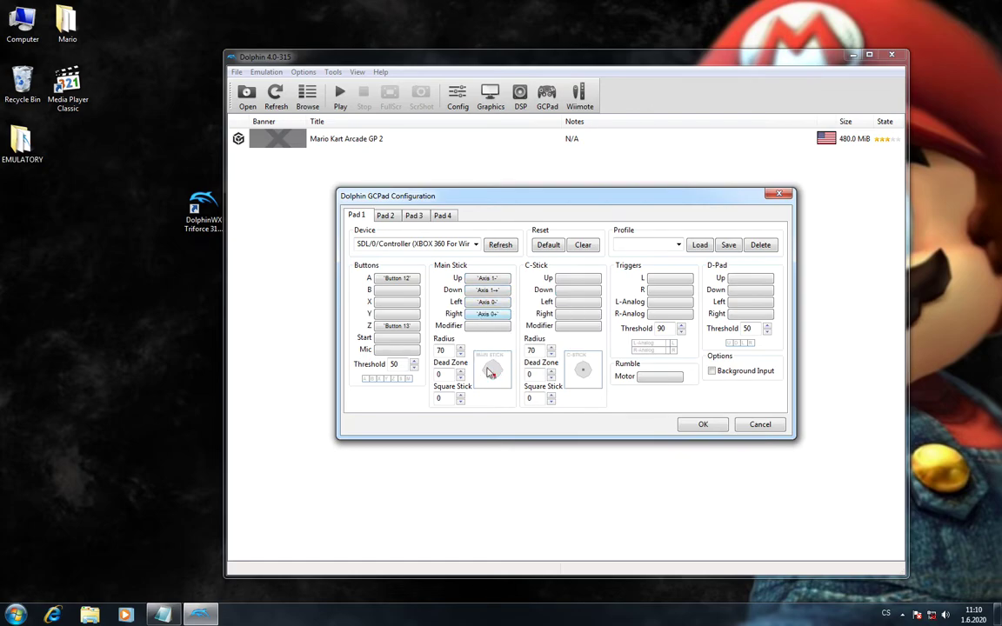
left_click(461, 372)
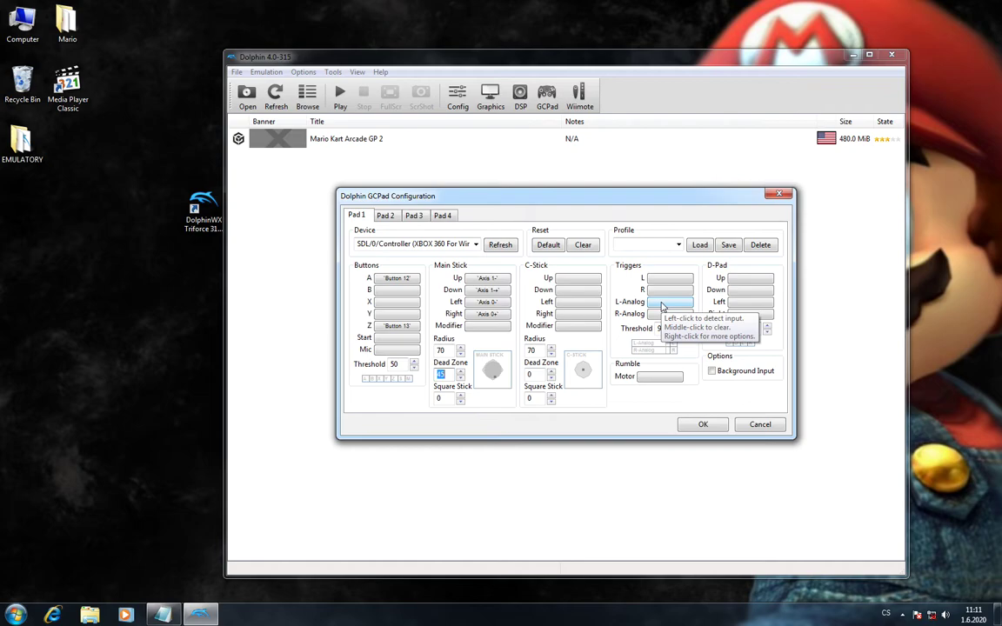
left_click(661, 305)
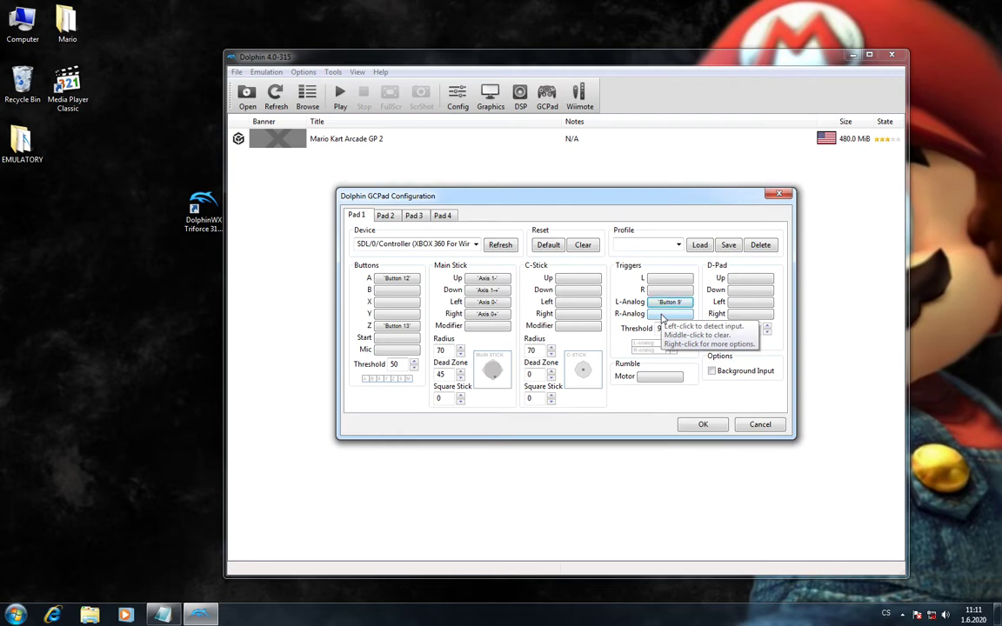
left_click(661, 315)
left_click(699, 425)
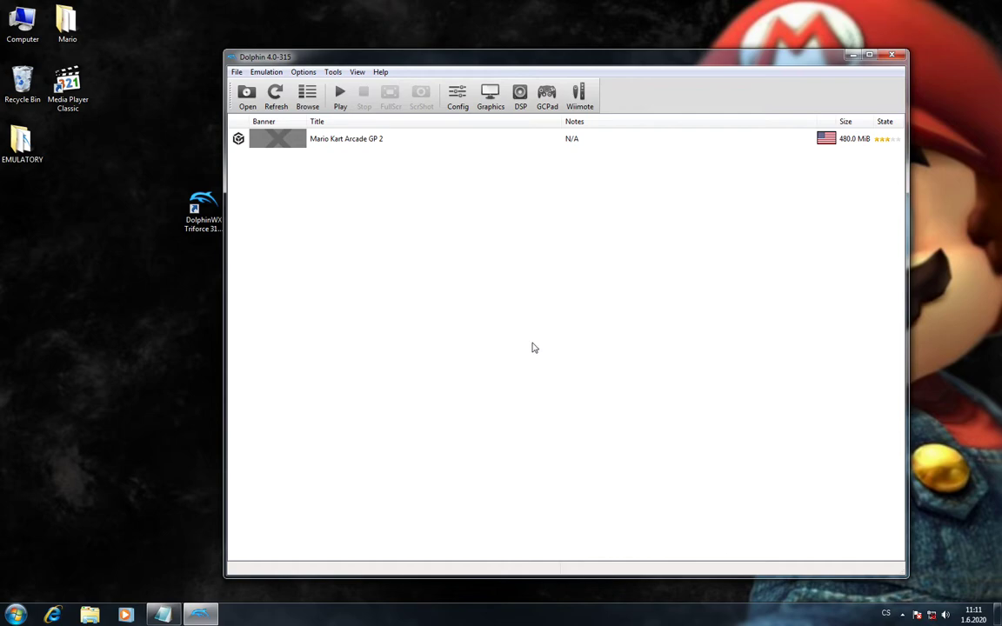
- Set the Play/Pause hotkey to P in Hotkey Settings and confirm
left_click(302, 72)
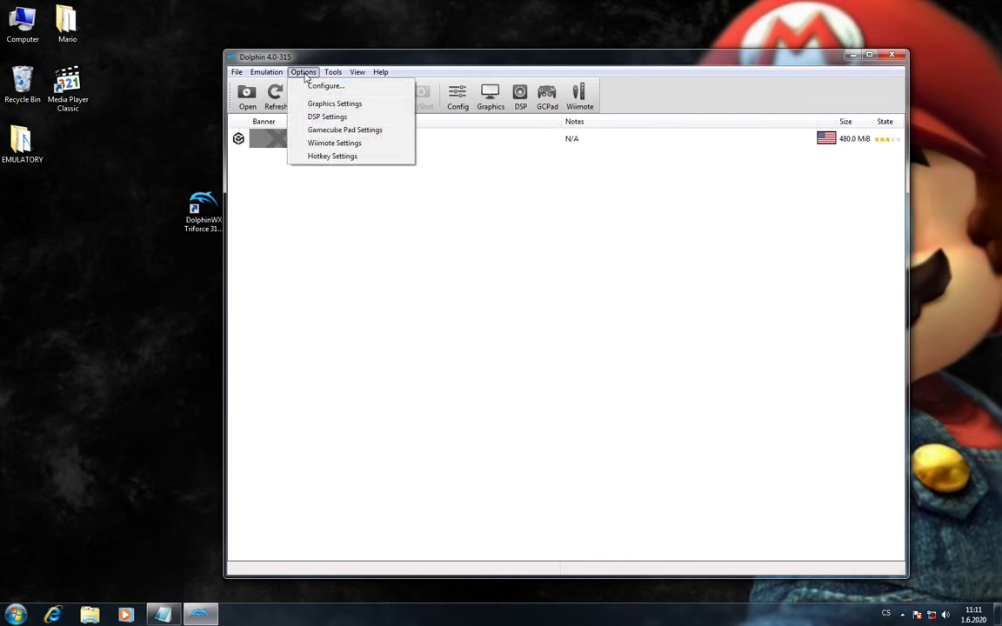
left_click(324, 157)
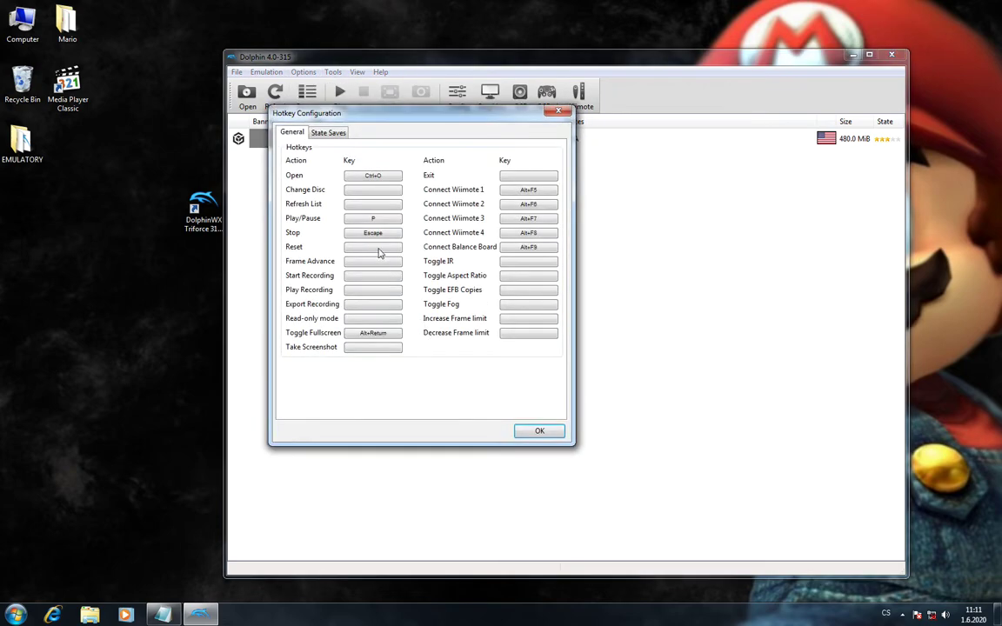
left_click(377, 219)
left_click(546, 434)
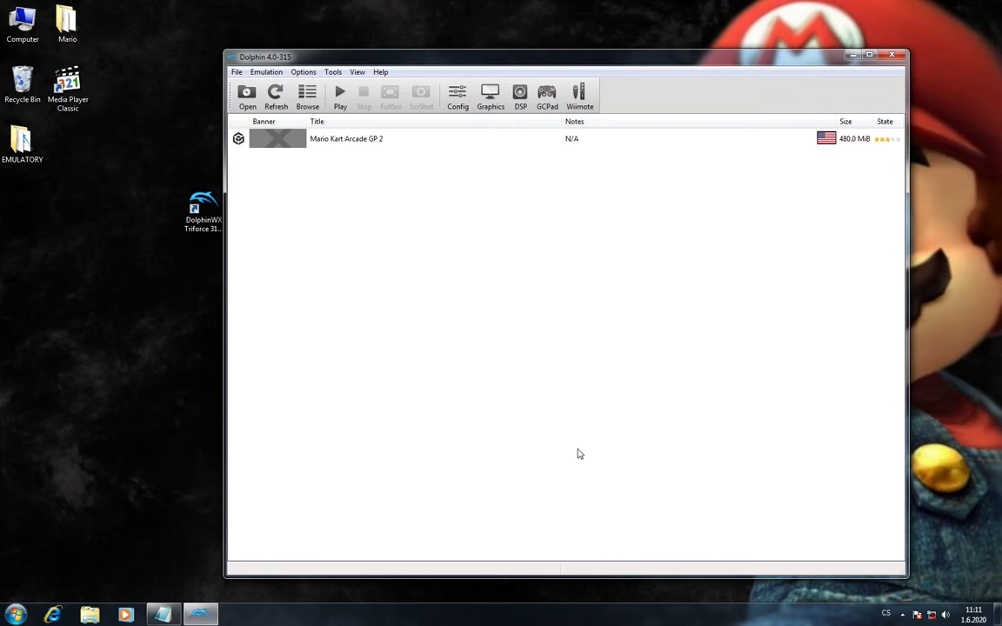
- Set the Graphics aspect ratio to Stretch to Window
left_click(491, 96)
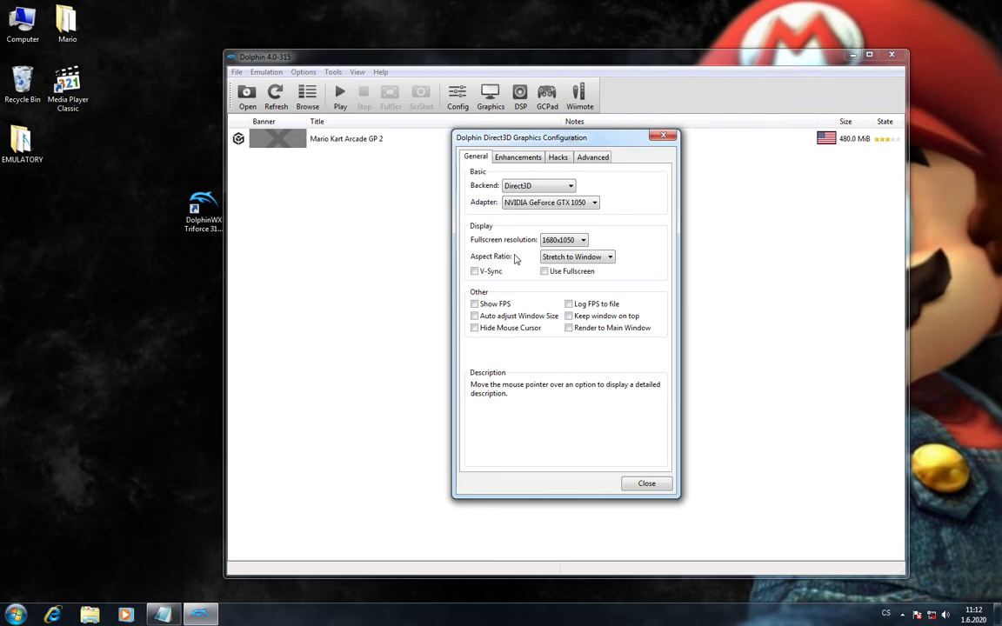
mouse_move(613, 263)
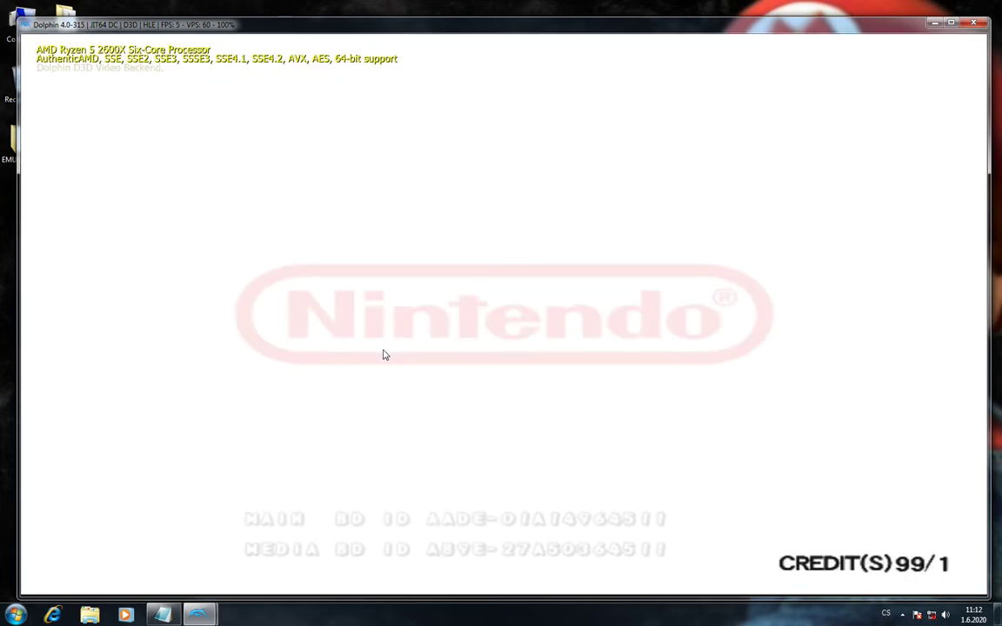
- Bring the main Dolphin game-list window forward and show its Emulation menu
mouse_move(199, 613)
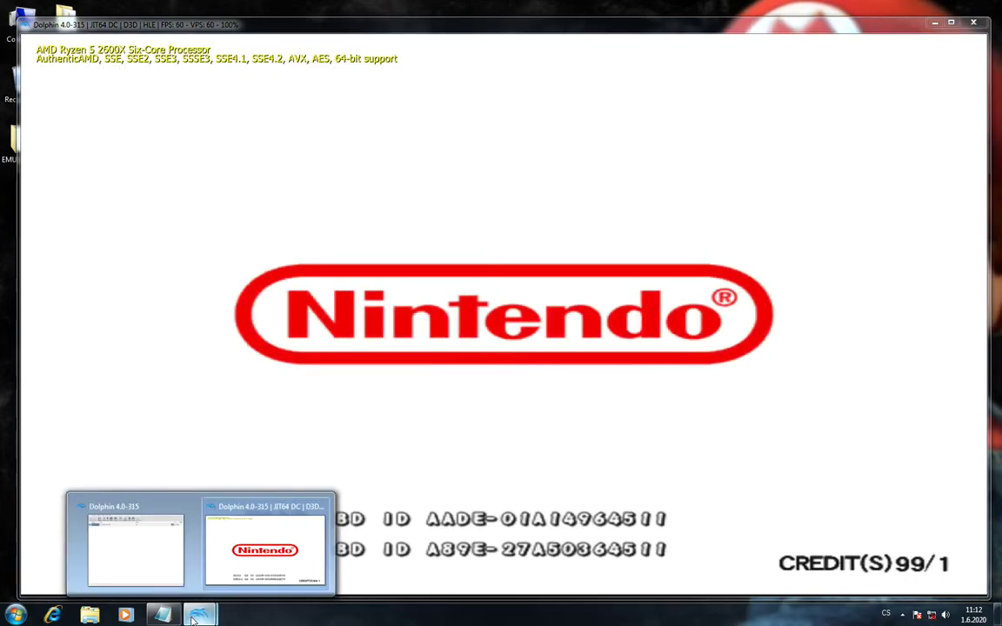
left_click(163, 533)
left_click(265, 72)
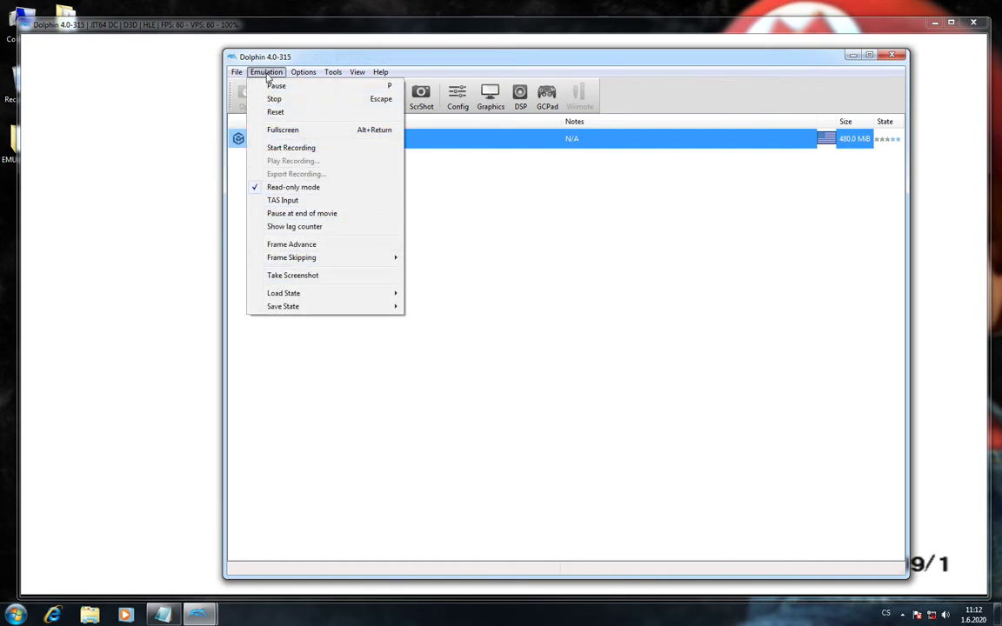
mouse_move(355, 294)
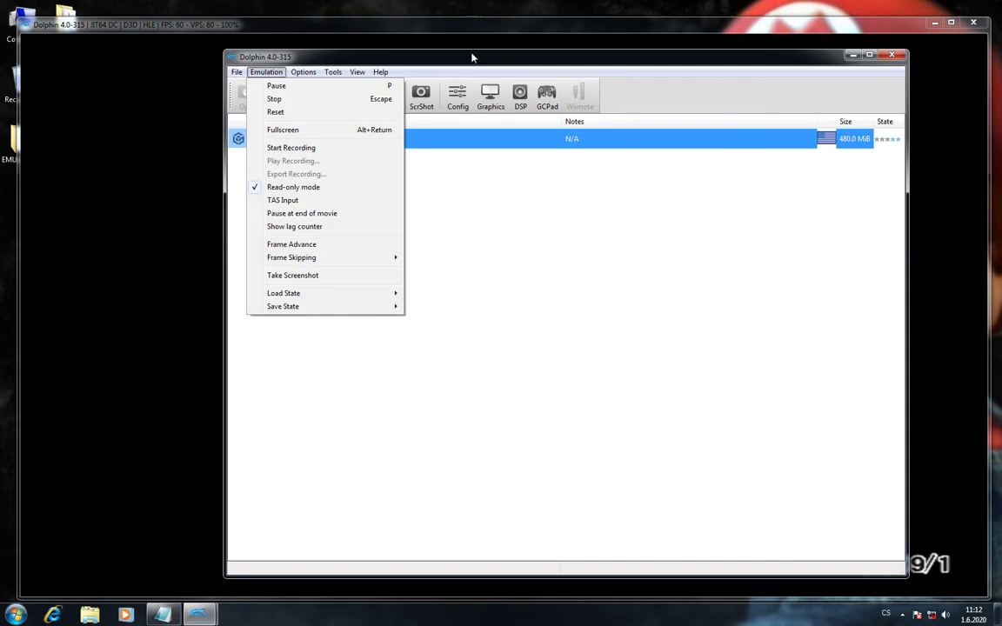
- Start an Easy 50cc Grand Prix with Mario and his kart in Yoshi Cup, Round 1
left_click(451, 32)
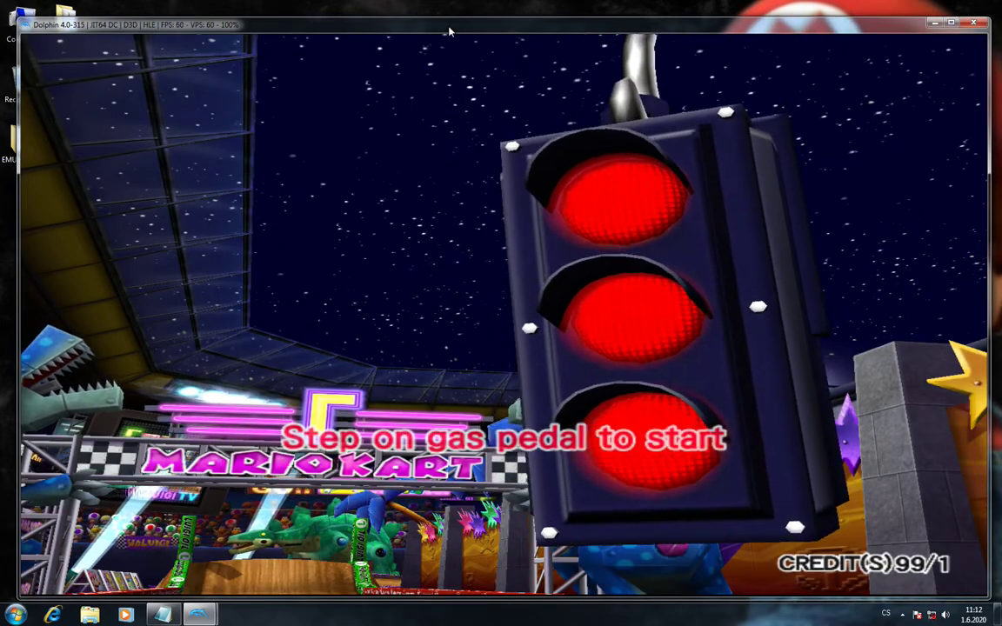
key("Return")
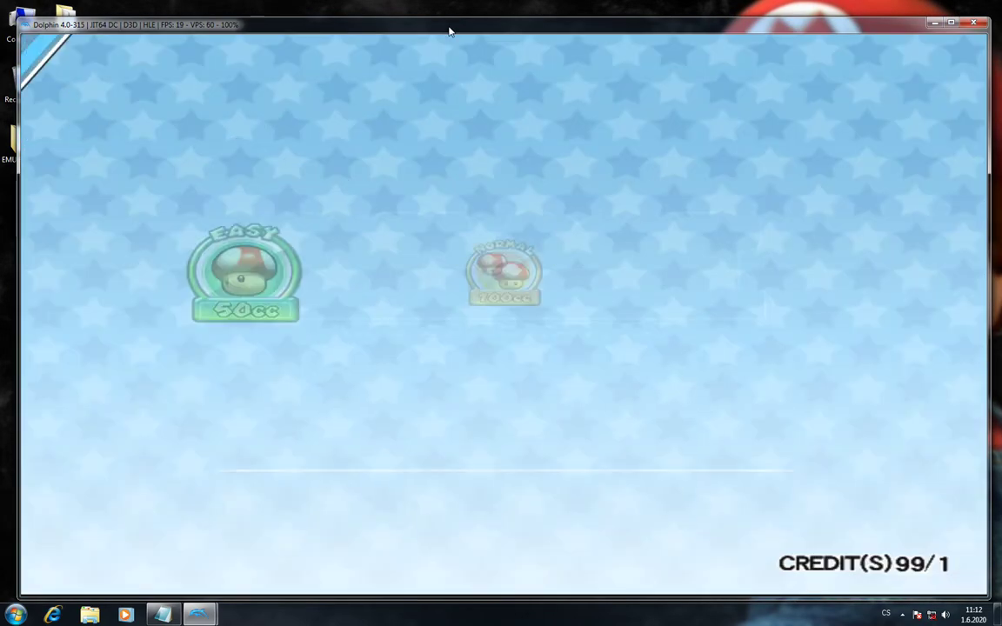
key("Left")
key("Return")
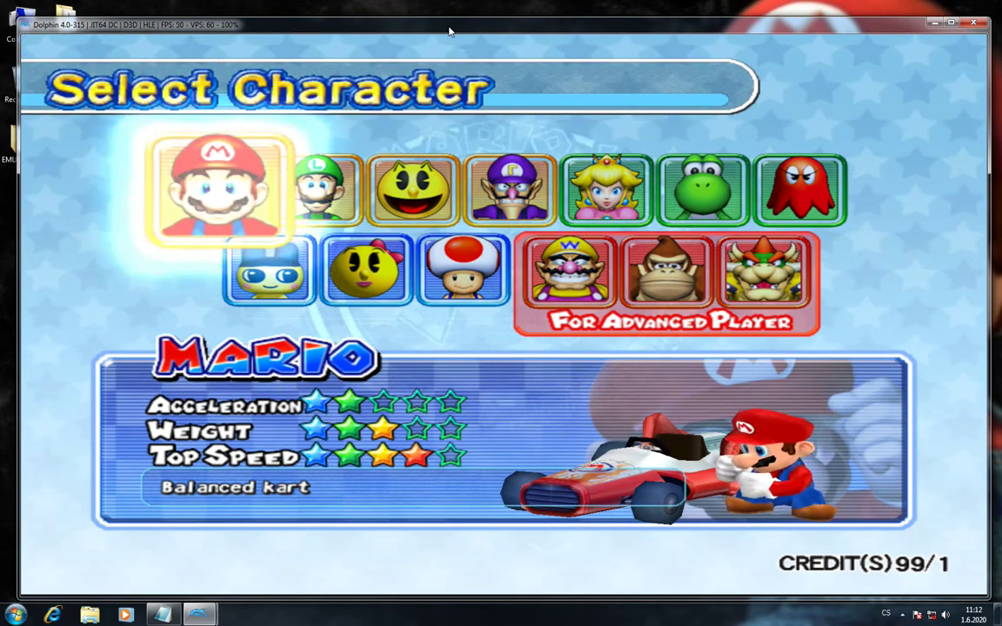
key("Return")
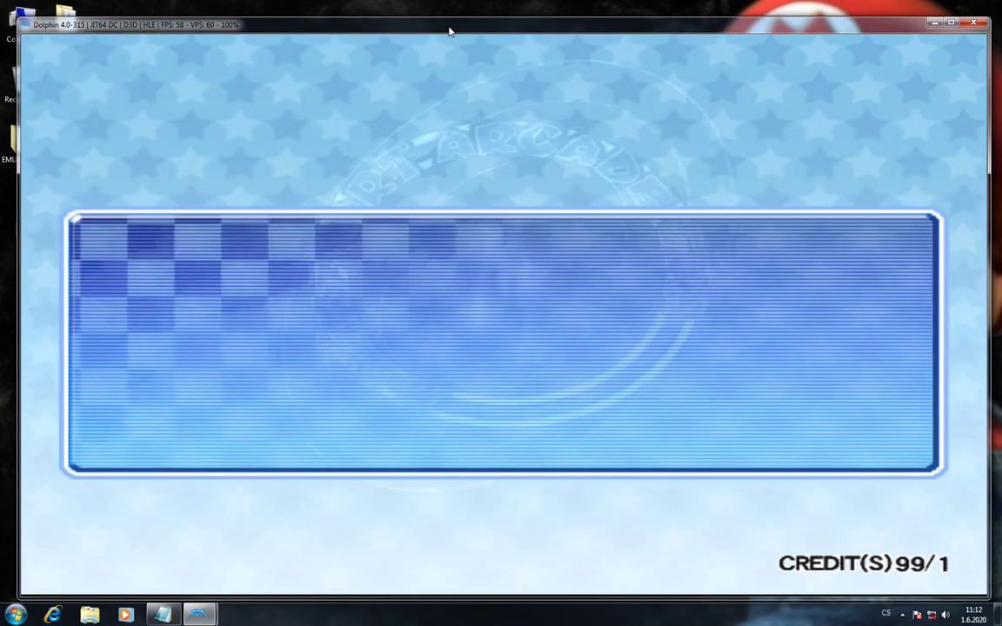
key("Return")
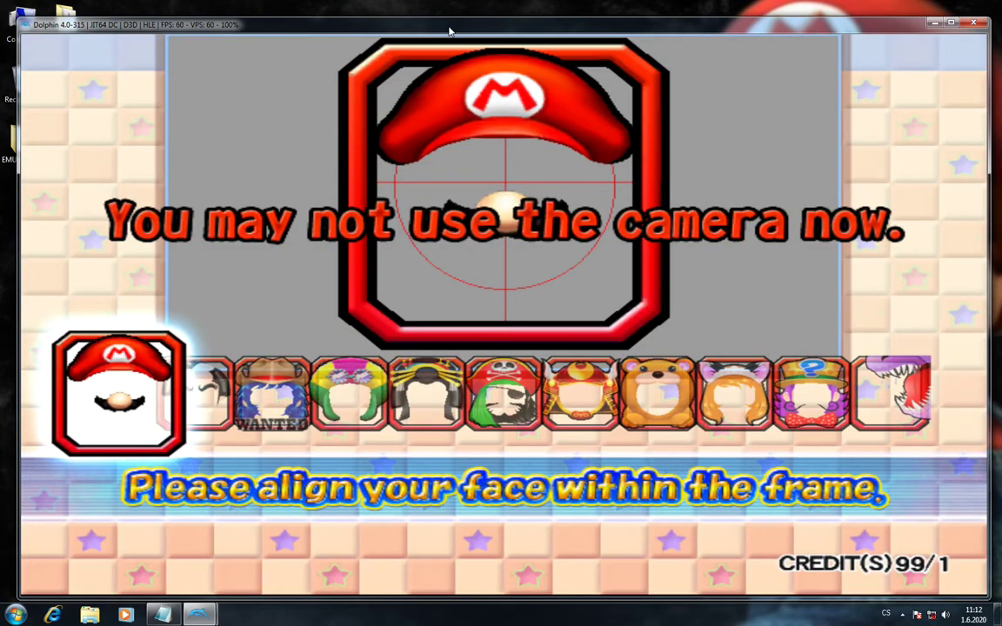
key("Return")
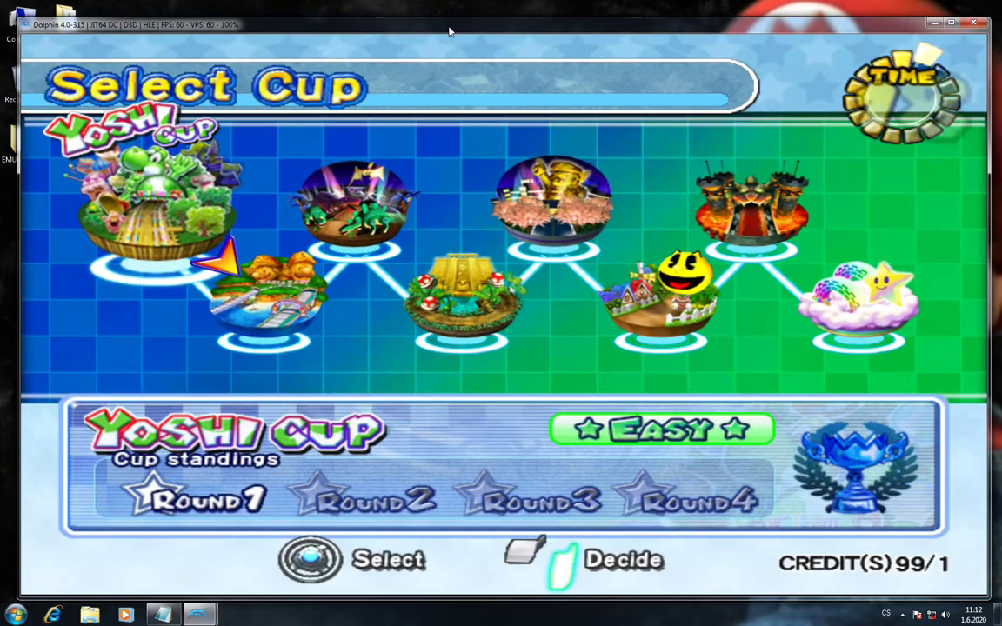
key("Return")
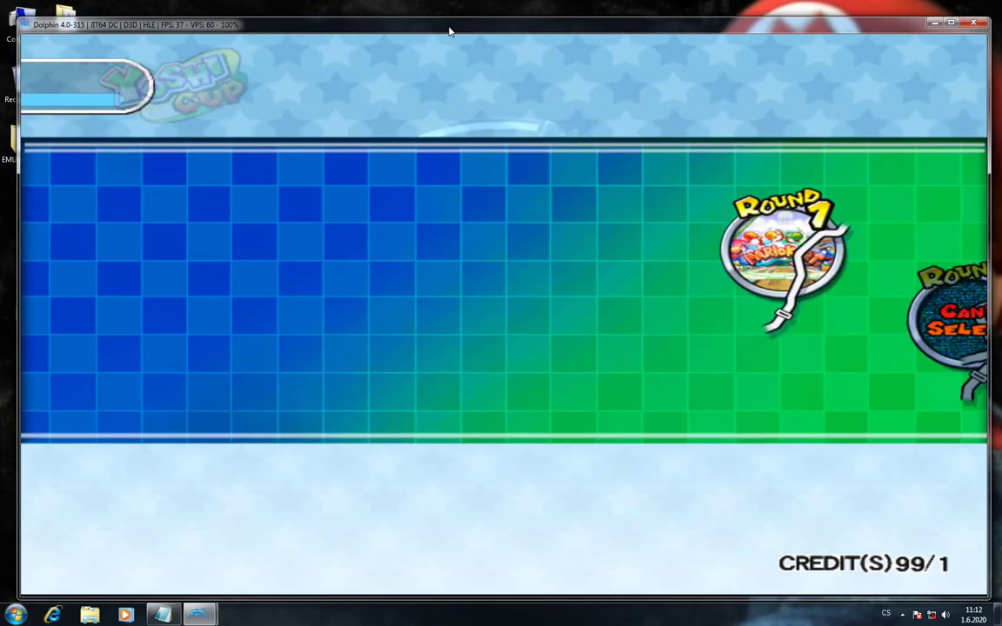
key("Return")
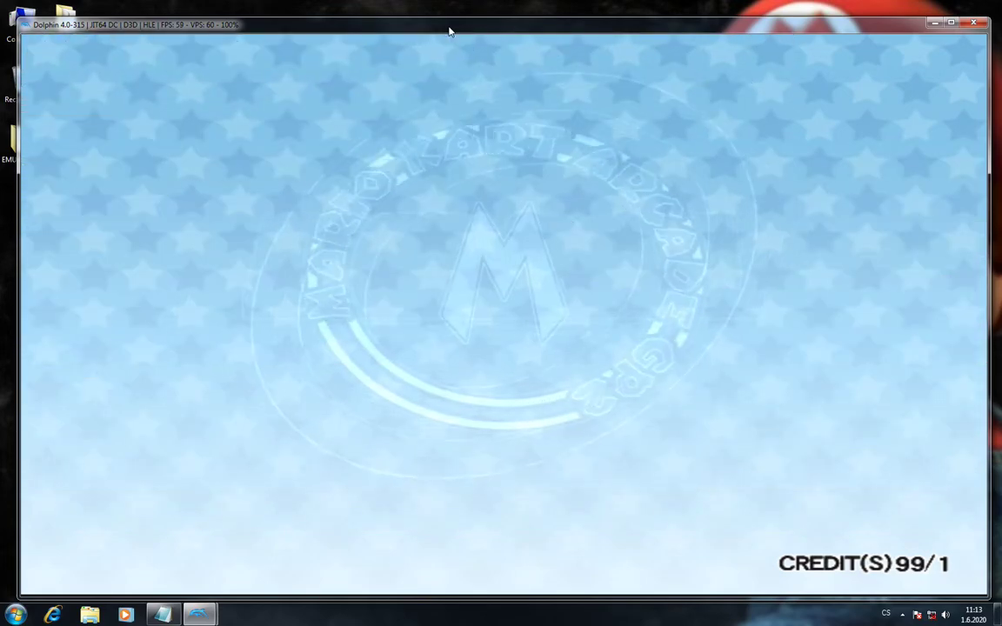